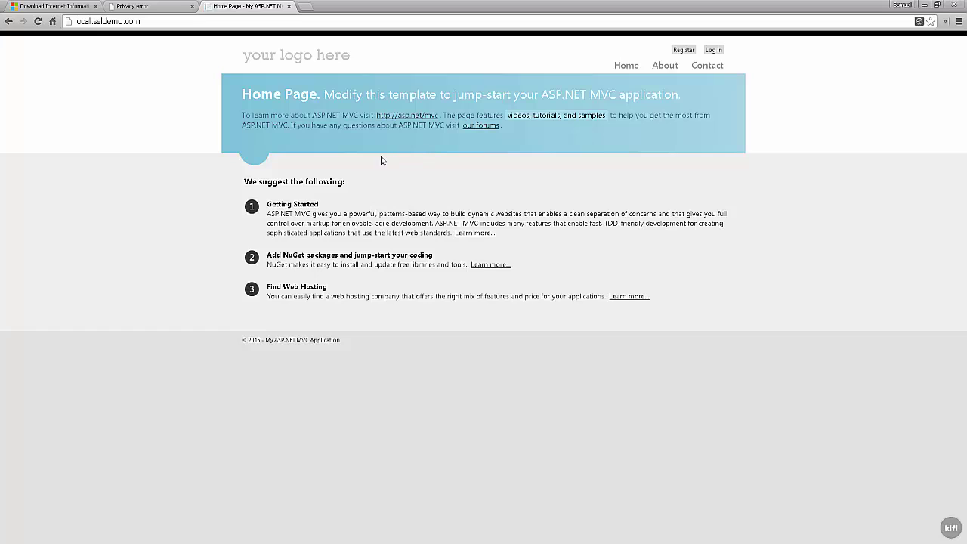
# - In IIS Manager, examine the https binding of the local.ssldemo.com site, including its assigned SSL certificate
pyautogui.click(151, 9)
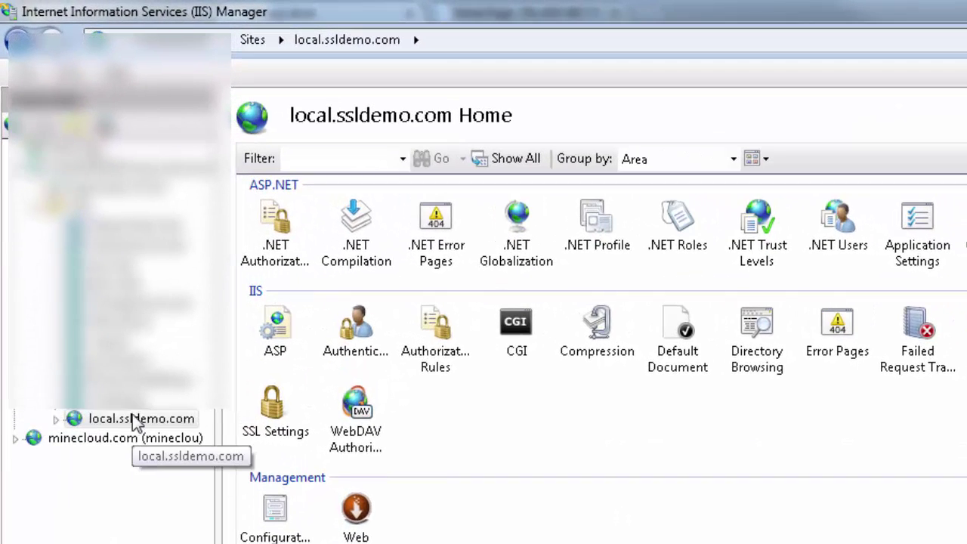
pyautogui.click(145, 420)
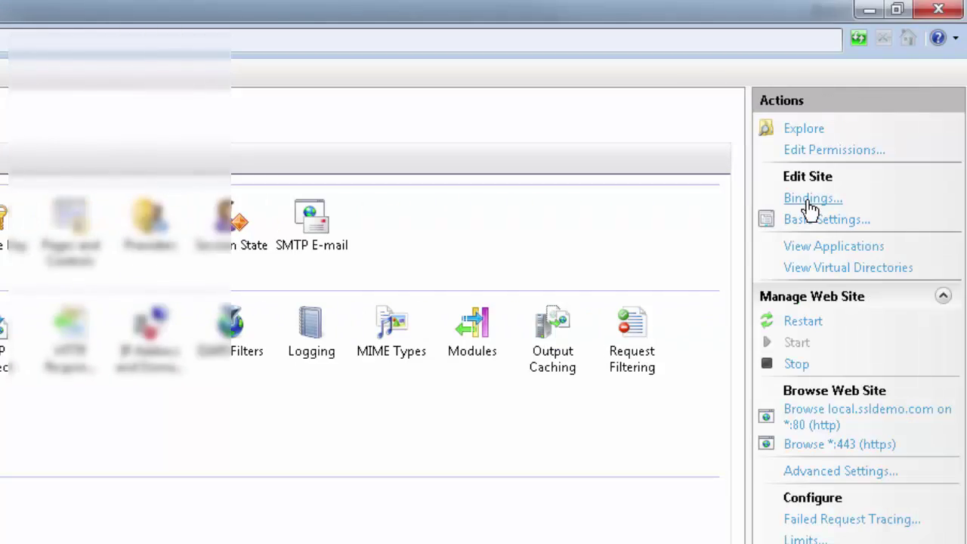
pyautogui.click(808, 200)
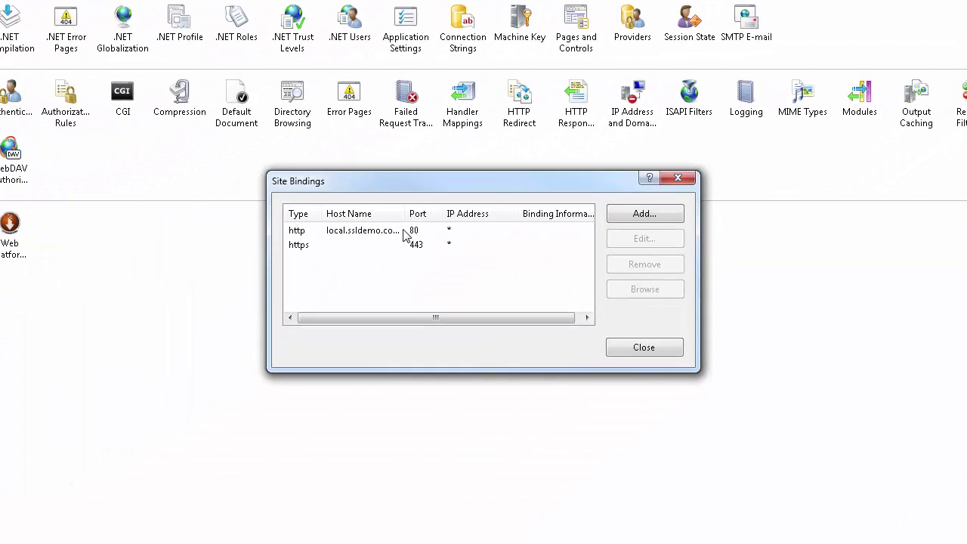
pyautogui.moveTo(404, 214); pyautogui.dragTo(467, 214)
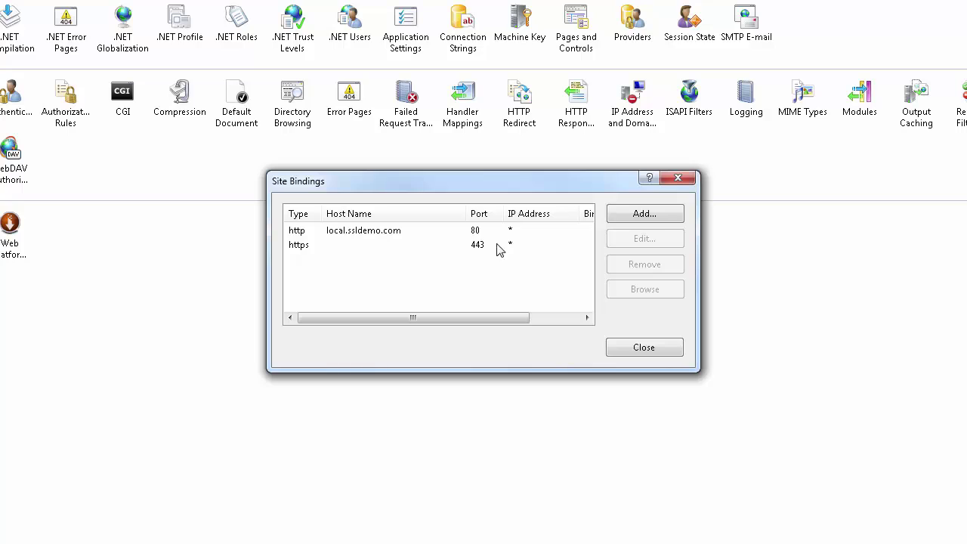
pyautogui.click(449, 250)
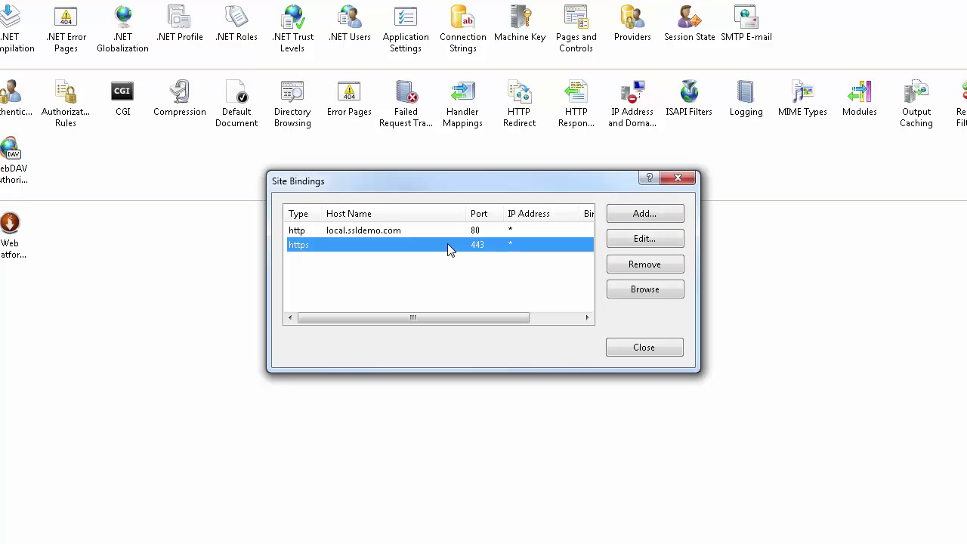
pyautogui.click(627, 241)
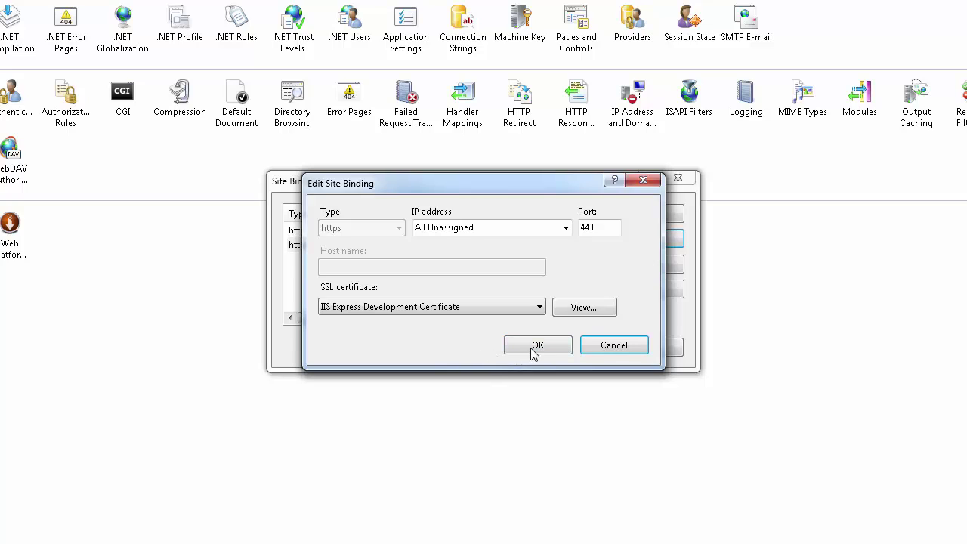
pyautogui.click(610, 346)
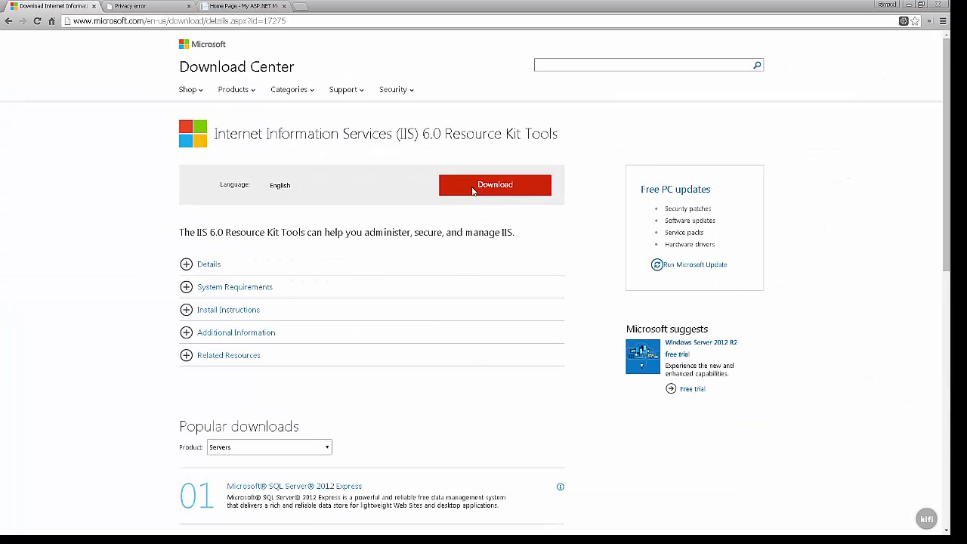
# - Download and install the IIS 6.0 Resource Kit Tools from the Microsoft Download Center, and launch SelfSSL
pyautogui.click(474, 190)
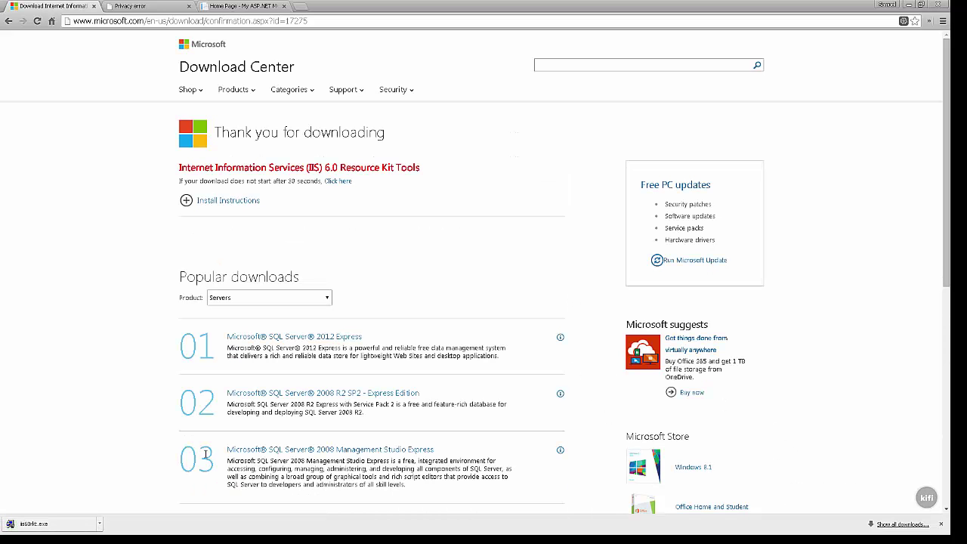
pyautogui.click(46, 523)
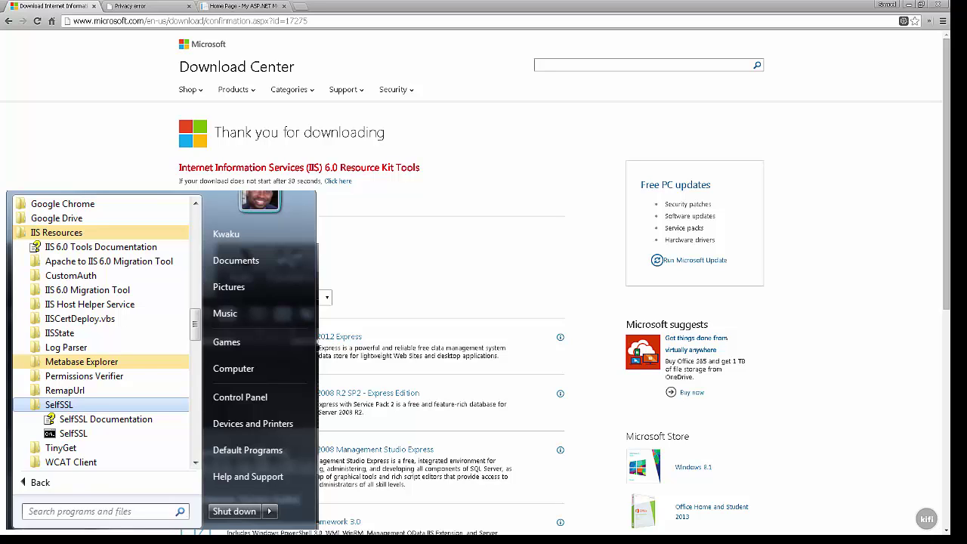
pyautogui.click(73, 432)
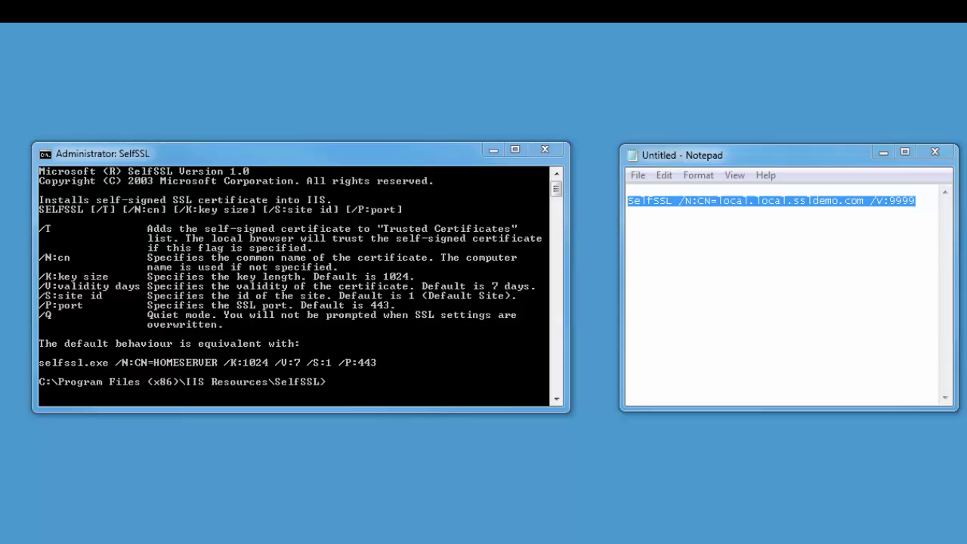
# - Copy the whole SelfSSL command line from the Notepad document
pyautogui.click(765, 268)
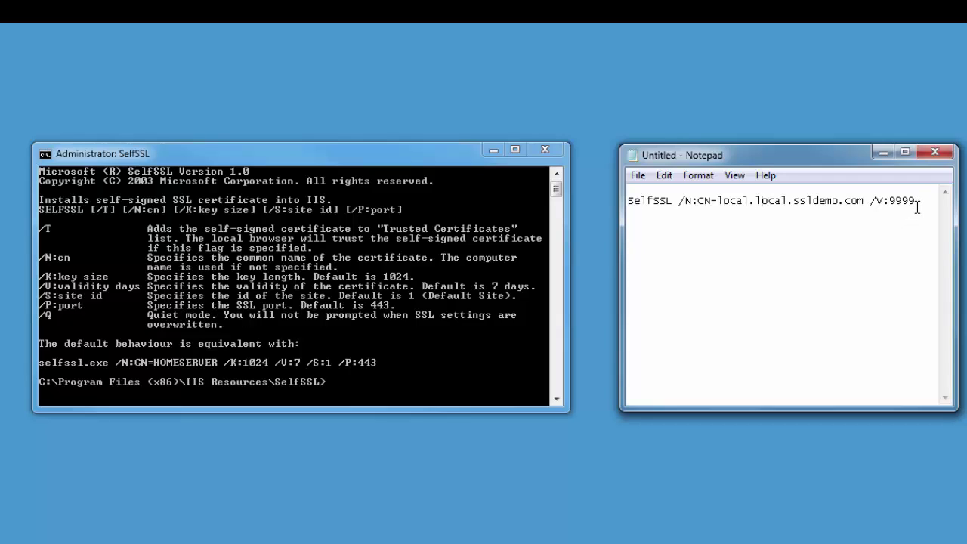
pyautogui.moveTo(915, 201); pyautogui.dragTo(623, 201)
pyautogui.rightClick(675, 201)
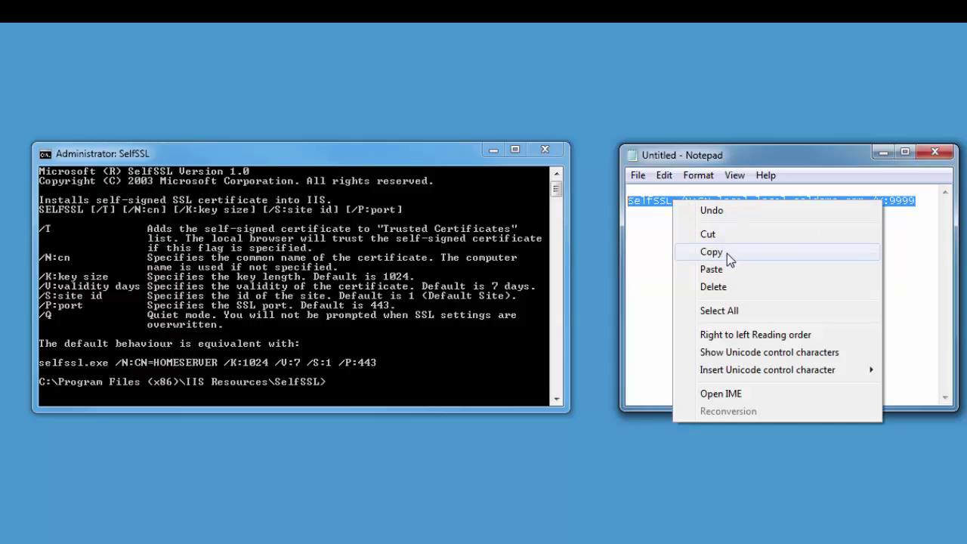
pyautogui.click(727, 253)
# - Remove the duplicated "local." so the Notepad command reads SelfSSL /N:CN=local.ssldemo.com /V:9999
pyautogui.click(774, 220)
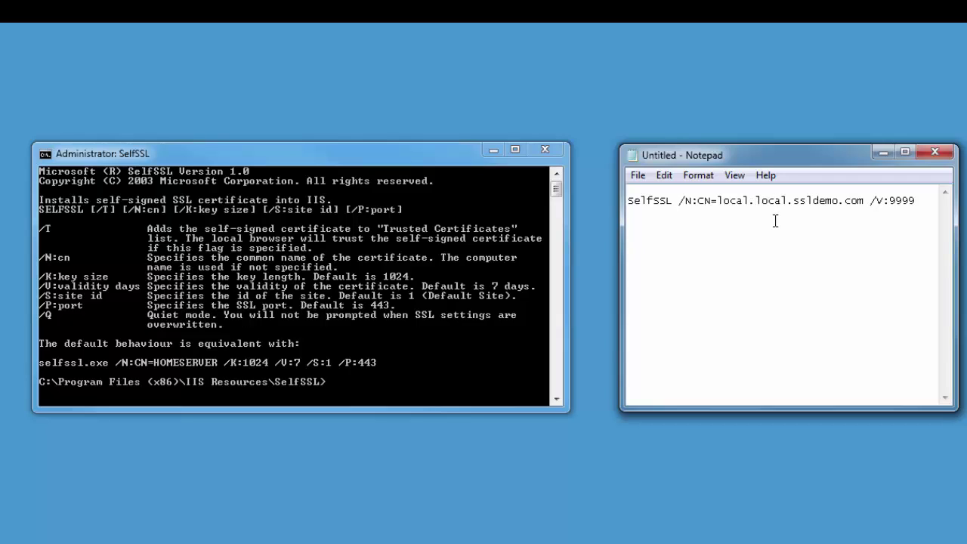
pyautogui.press('BackSpace')
pyautogui.press('BackSpace')
pyautogui.press('BackSpace')
pyautogui.press('BackSpace')
pyautogui.press('BackSpace')
pyautogui.press('BackSpace')
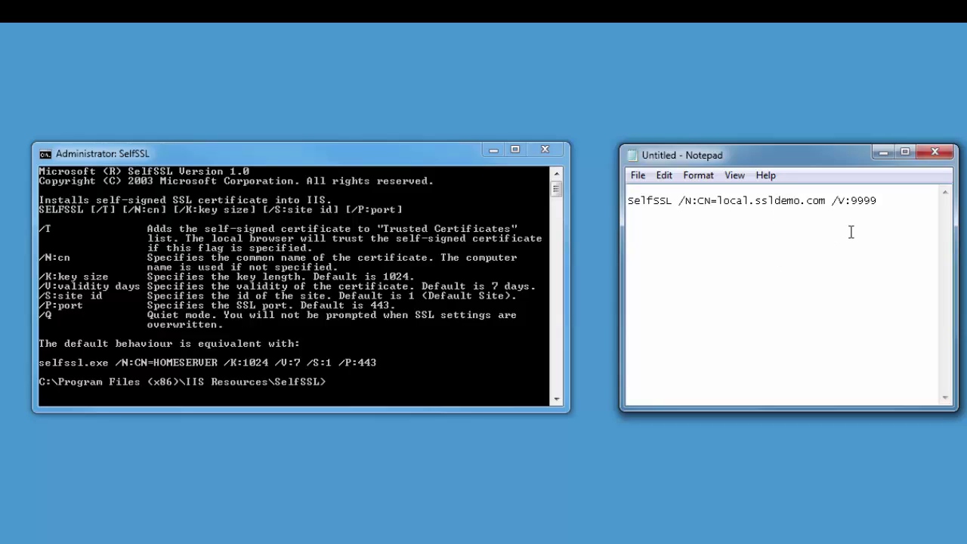
# - Copy the corrected command into the SelfSSL prompt and run it, agreeing to replace the SSL settings for site 1
pyautogui.moveTo(882, 200); pyautogui.dragTo(627, 201)
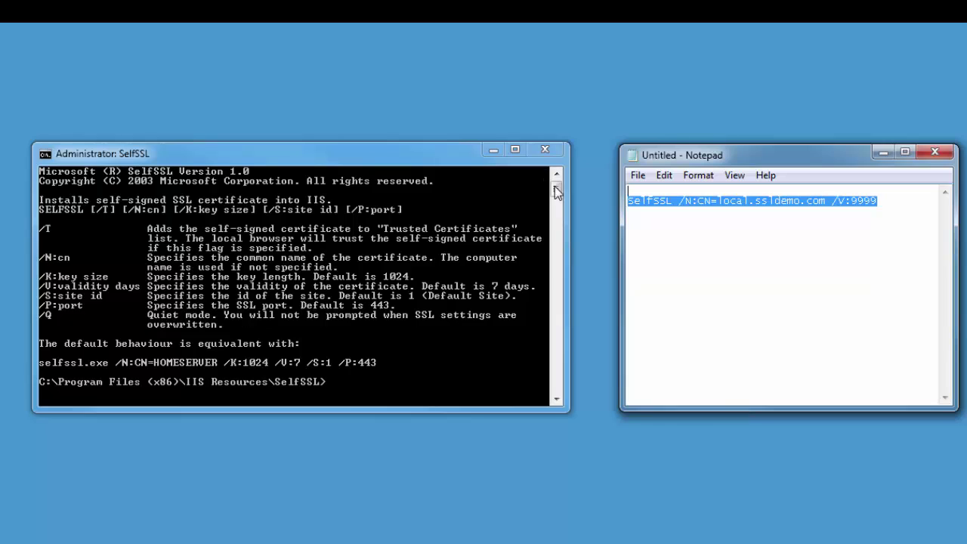
pyautogui.rightClick(442, 160)
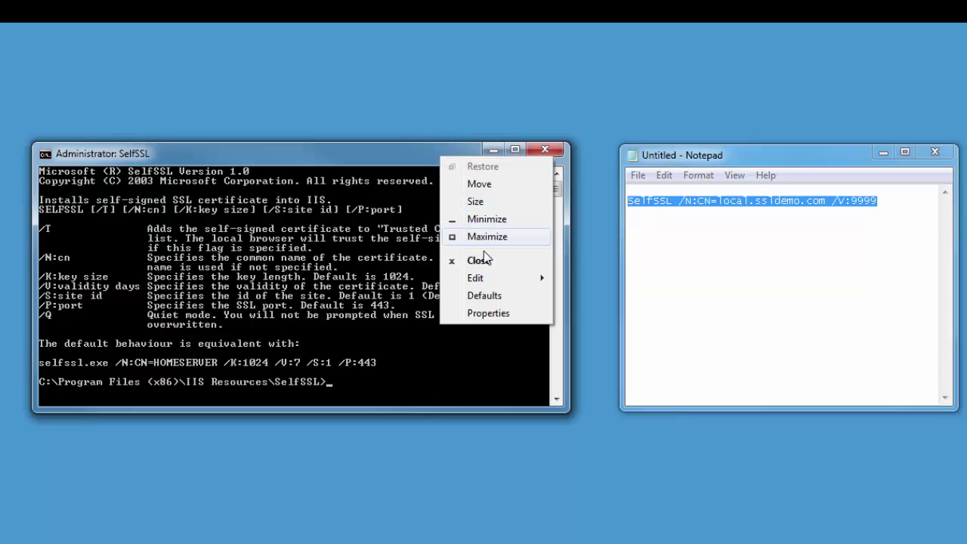
pyautogui.moveTo(495, 275)
pyautogui.click(587, 313)
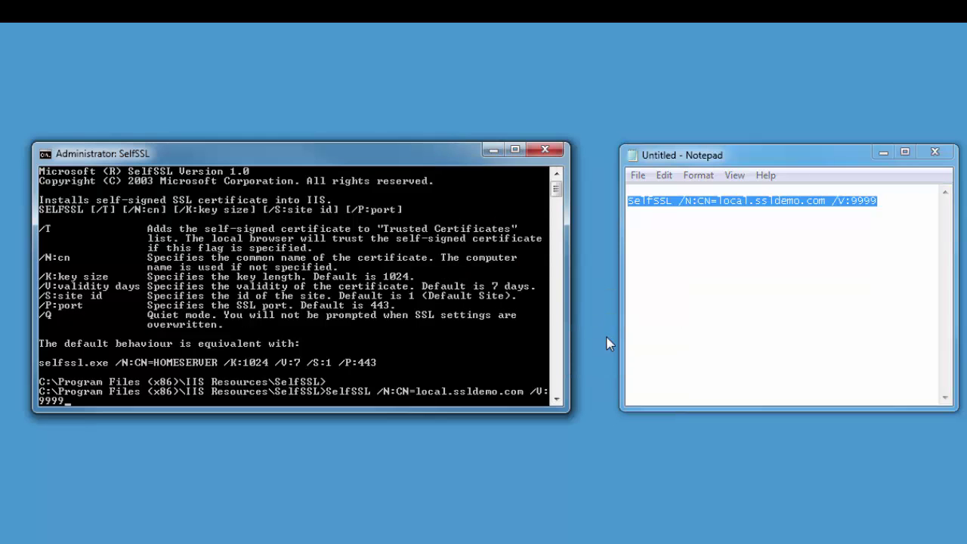
pyautogui.press('Return')
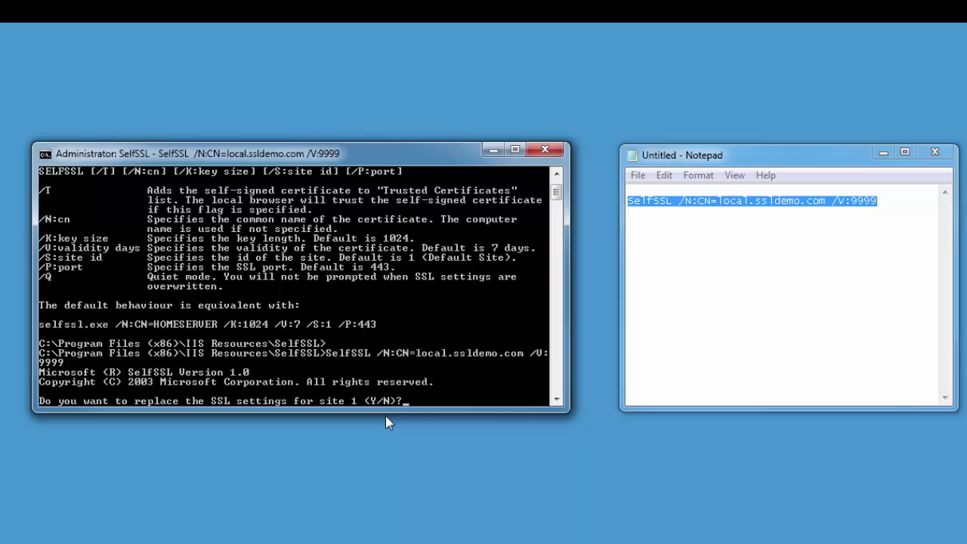
pyautogui.write('y')
pyautogui.press('Return')
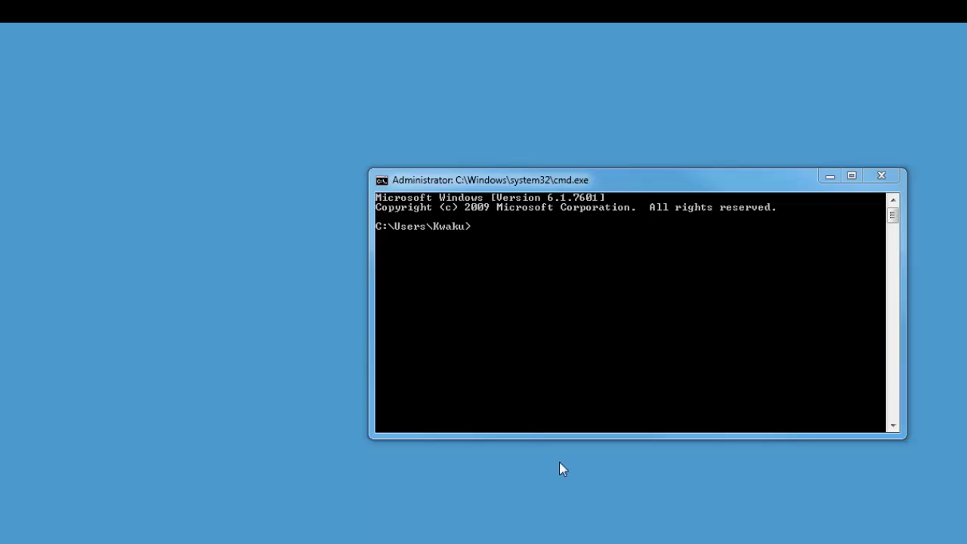
# - Launch the Microsoft Management Console from the command prompt with mmc
pyautogui.click(537, 244)
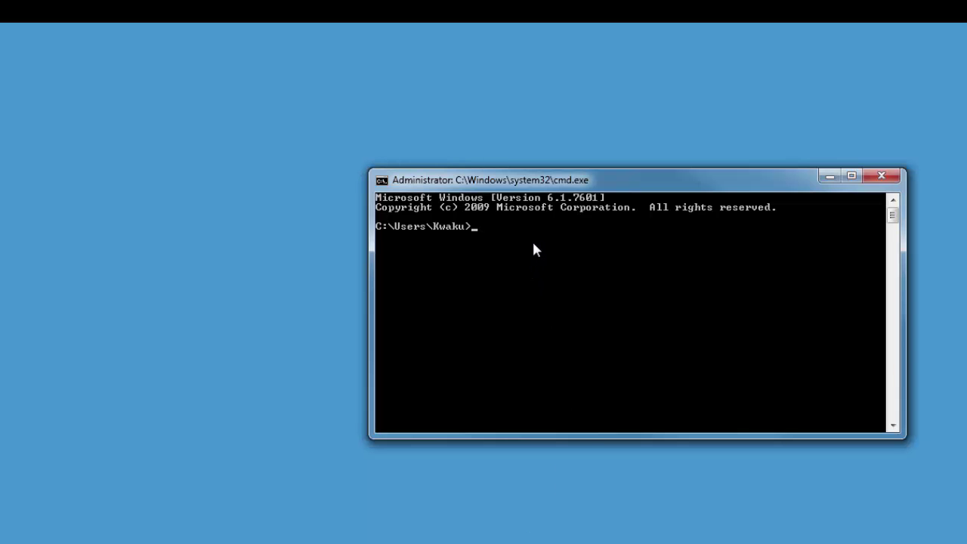
pyautogui.write('mmc')
pyautogui.press('Return')
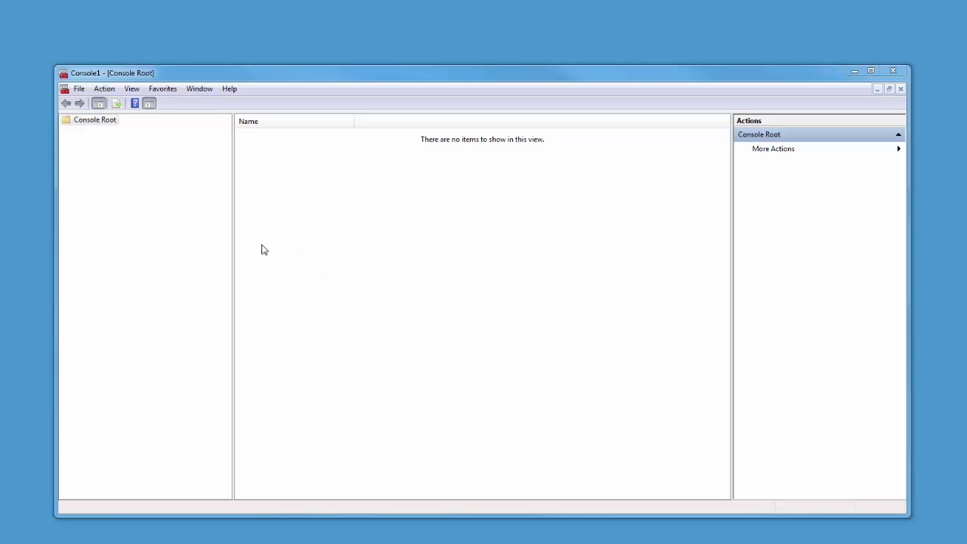
# - Add the Certificates snap-in to the console for the computer account, managing the local computer
pyautogui.click(79, 89)
pyautogui.click(124, 170)
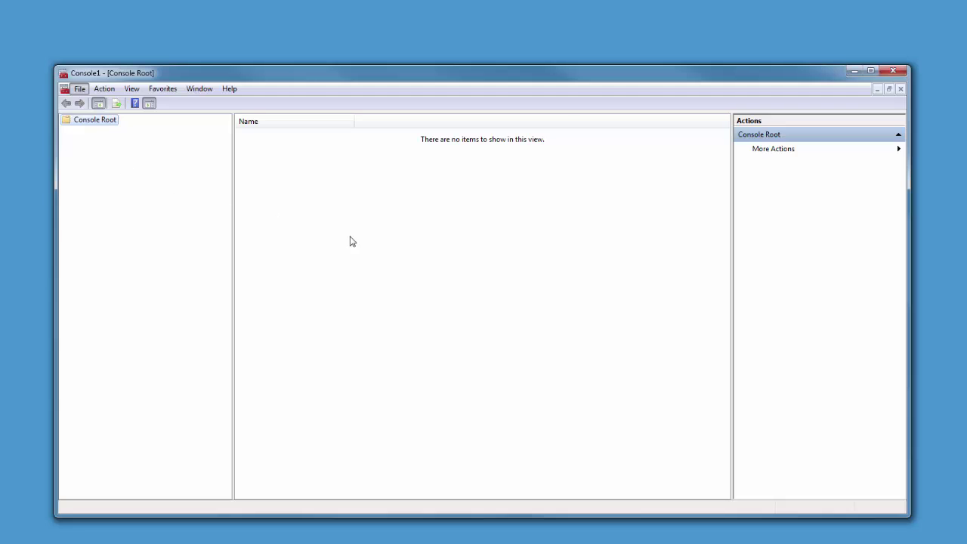
pyautogui.click(311, 246)
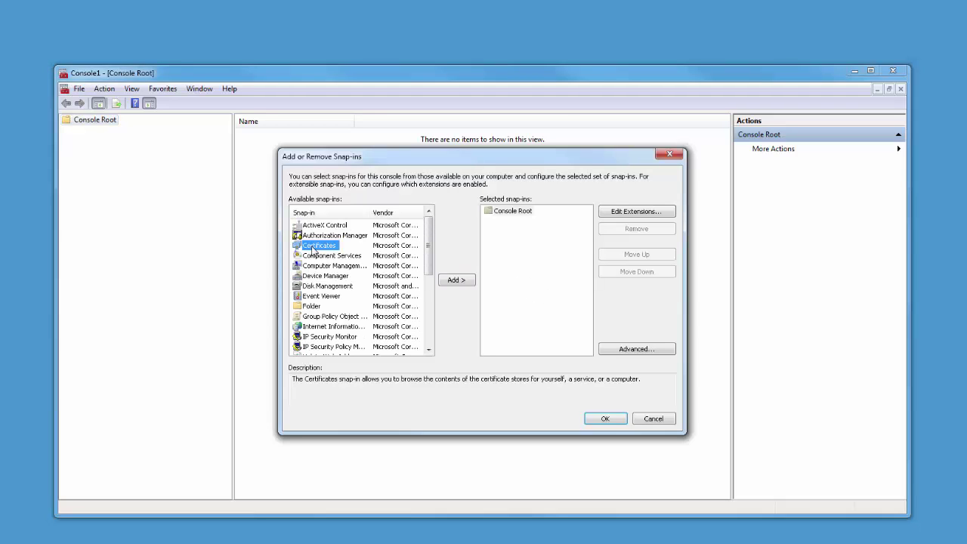
pyautogui.doubleClick(312, 248)
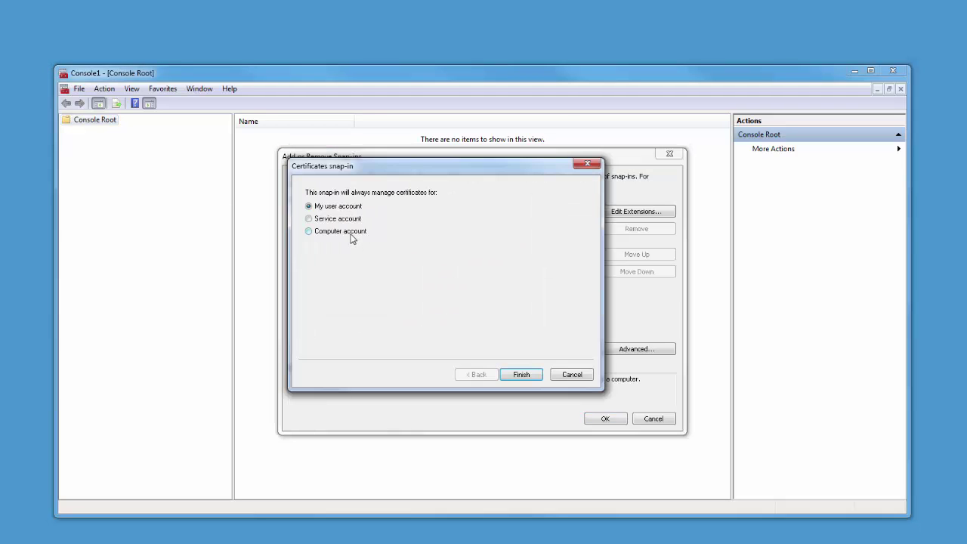
pyautogui.click(519, 374)
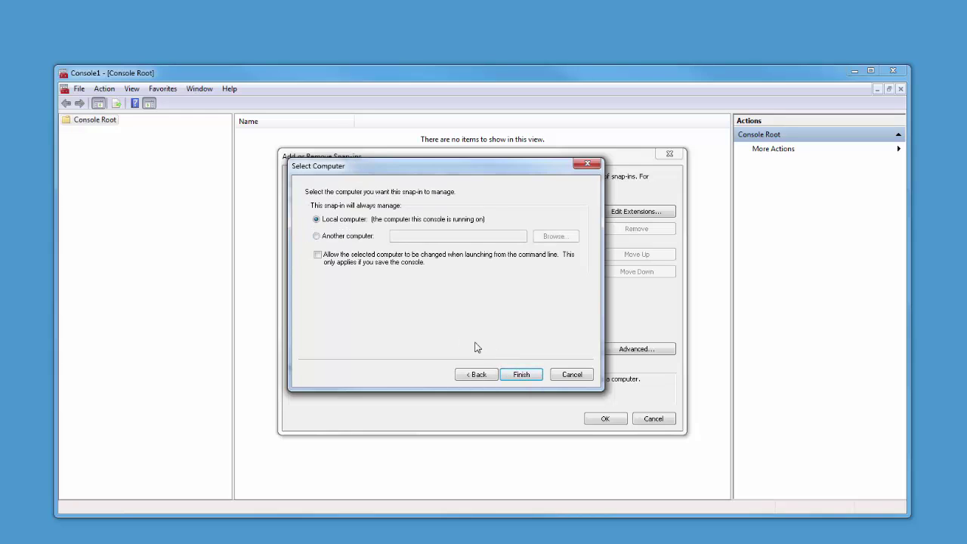
pyautogui.click(515, 377)
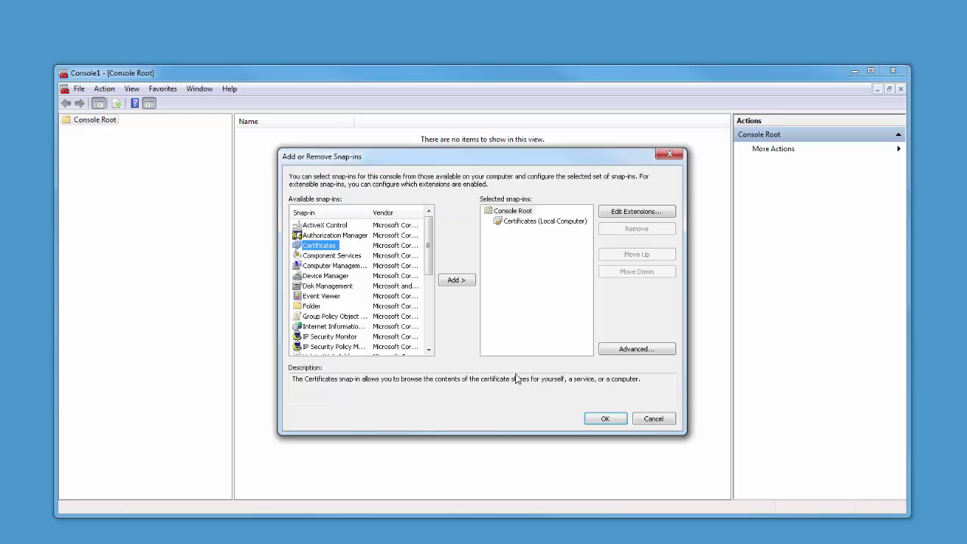
pyautogui.click(605, 419)
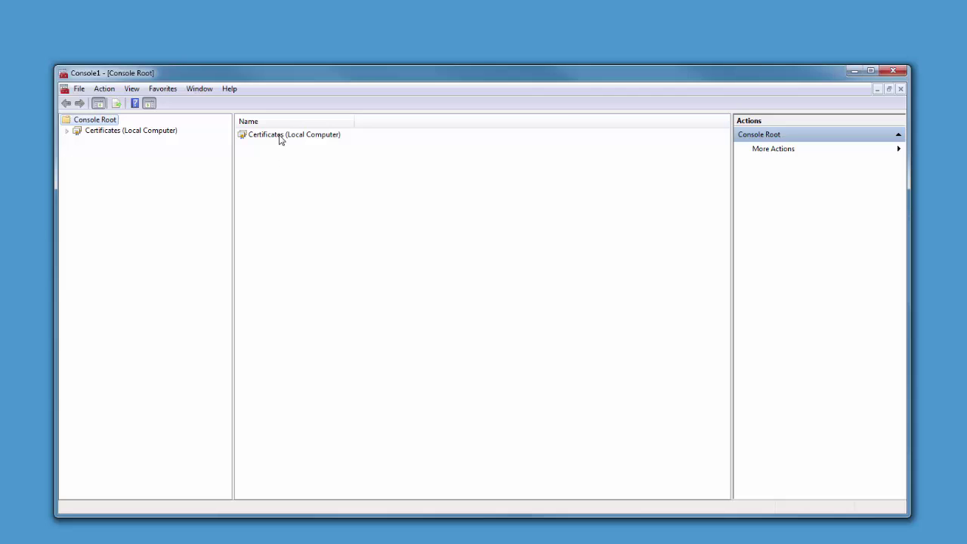
# - Copy the local.ssldemo.com certificate from the local computer's Personal certificates folder
pyautogui.click(68, 131)
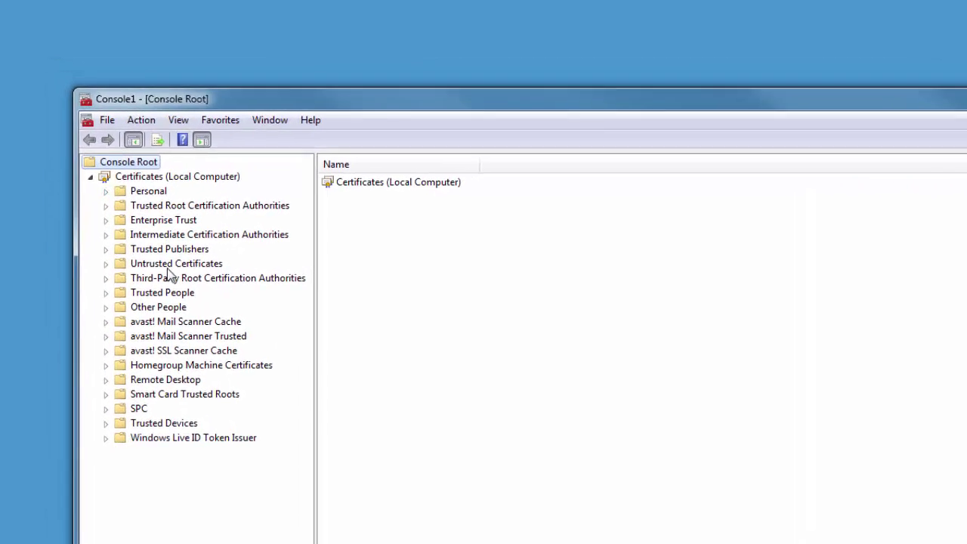
pyautogui.click(122, 220)
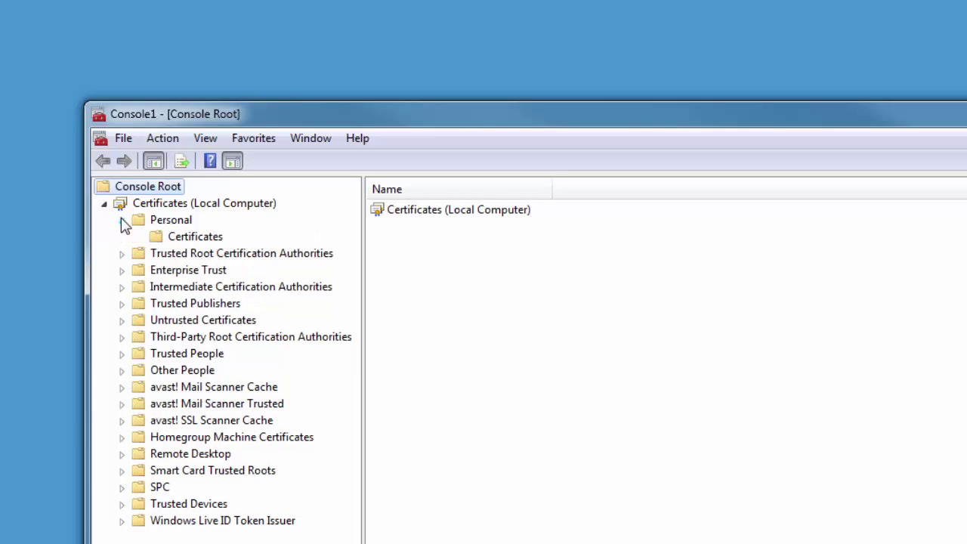
pyautogui.click(198, 239)
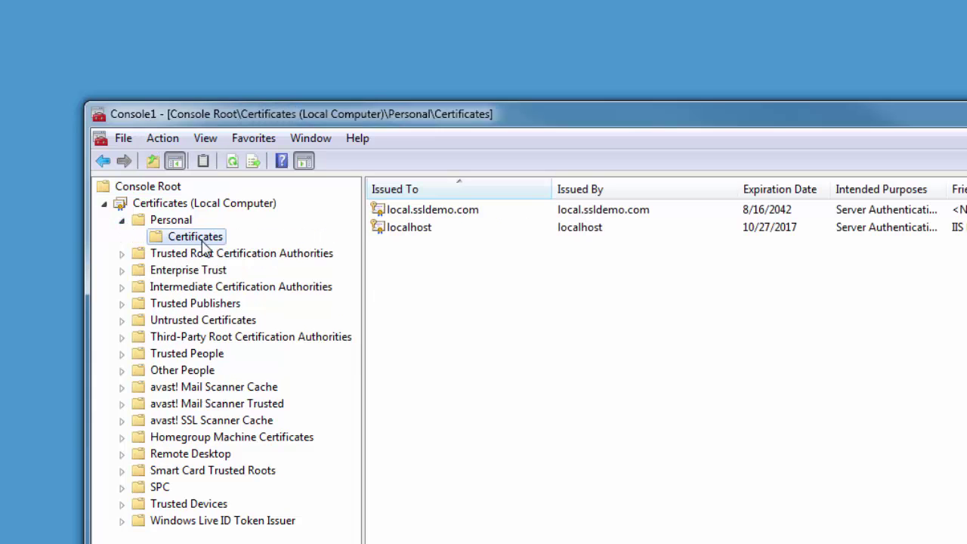
pyautogui.click(457, 212)
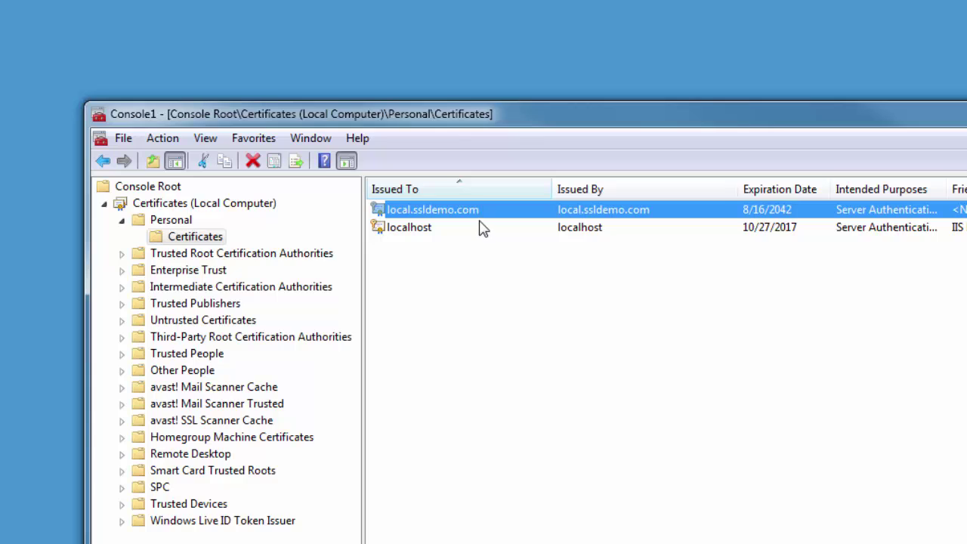
pyautogui.rightClick(475, 217)
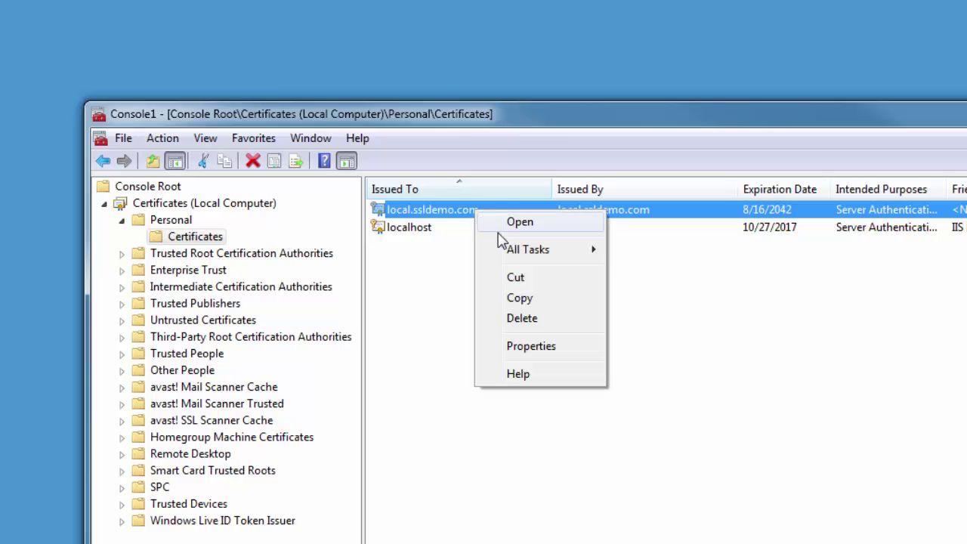
pyautogui.click(529, 299)
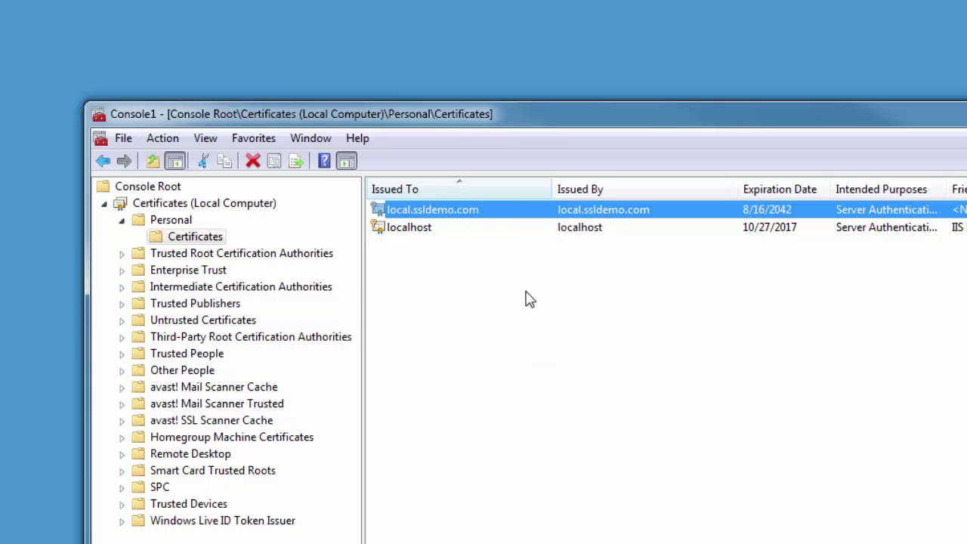
# - Paste the copied certificate into the Trusted Root Certification Authorities certificates folder, replace the existing local.ssldemo.com certificate, and select it in the list
pyautogui.click(154, 256)
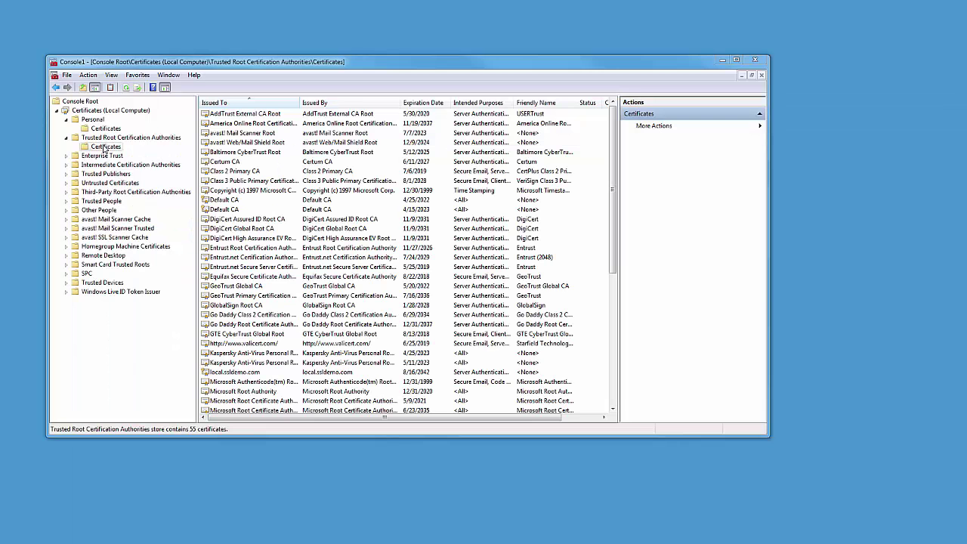
pyautogui.click(105, 149)
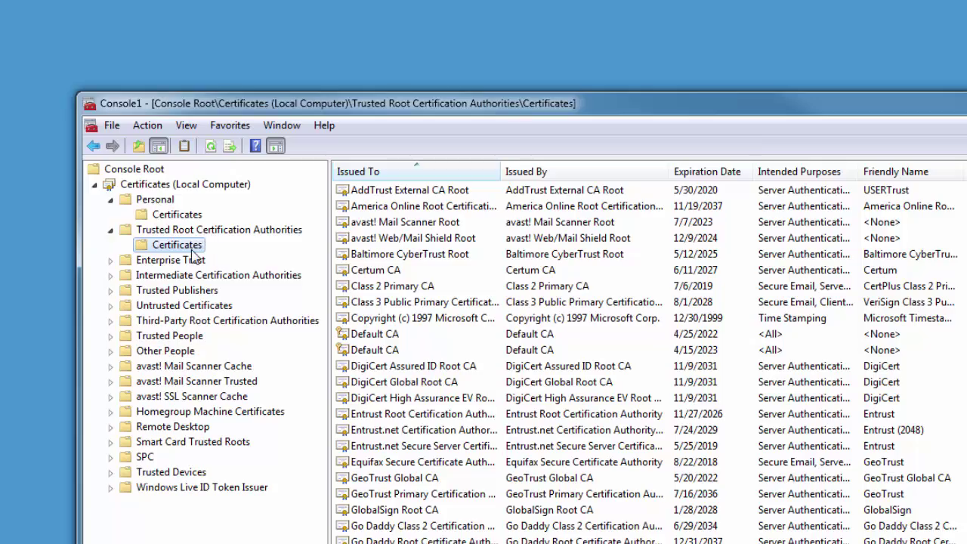
pyautogui.rightClick(194, 251)
pyautogui.click(227, 344)
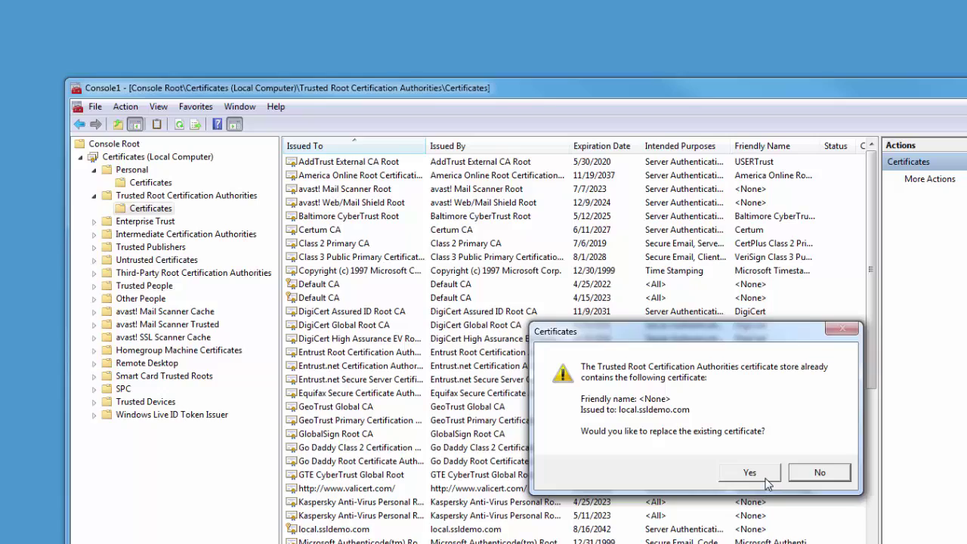
pyautogui.click(766, 483)
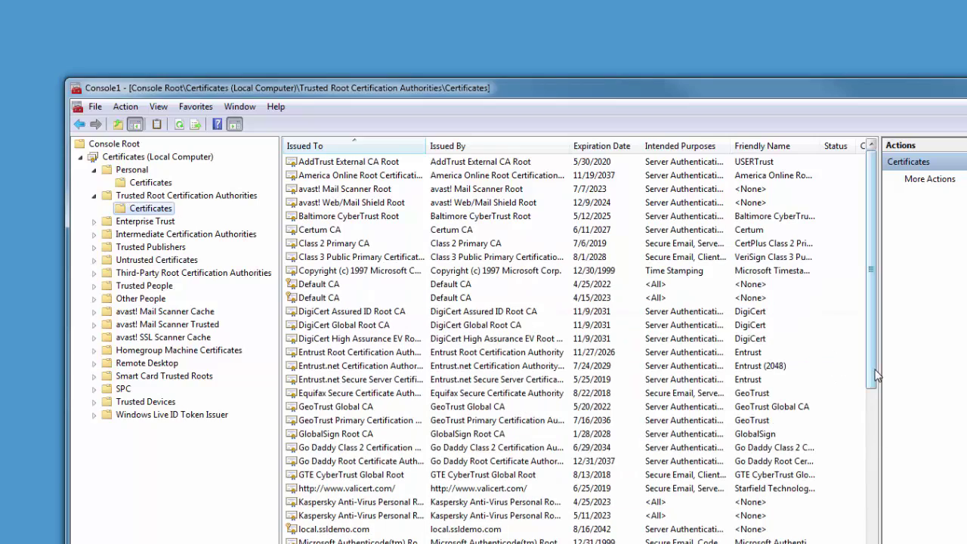
pyautogui.moveTo(877, 376); pyautogui.dragTo(874, 478)
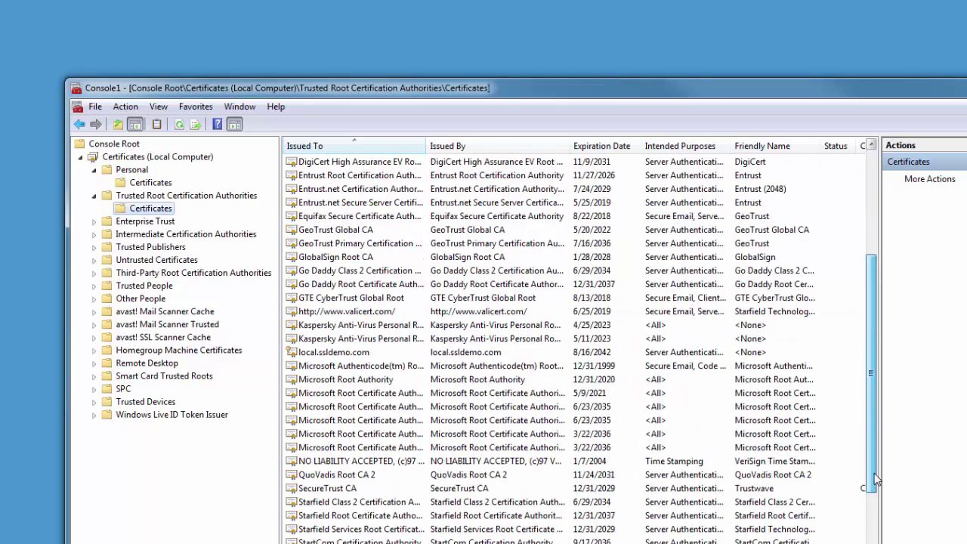
pyautogui.click(339, 353)
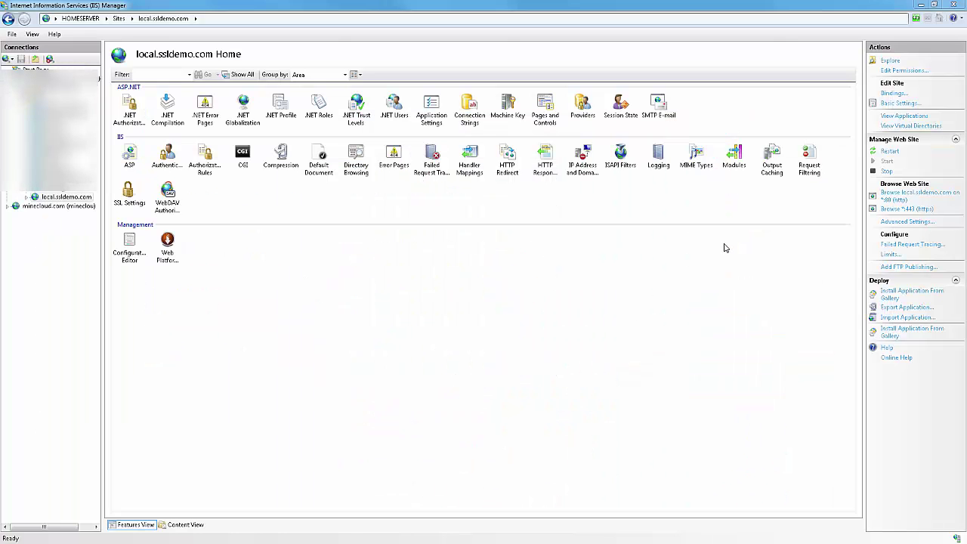
# - In IIS Manager, assign the local.ssldemo.com SSL certificate to that site's https binding on port 443
pyautogui.click(65, 199)
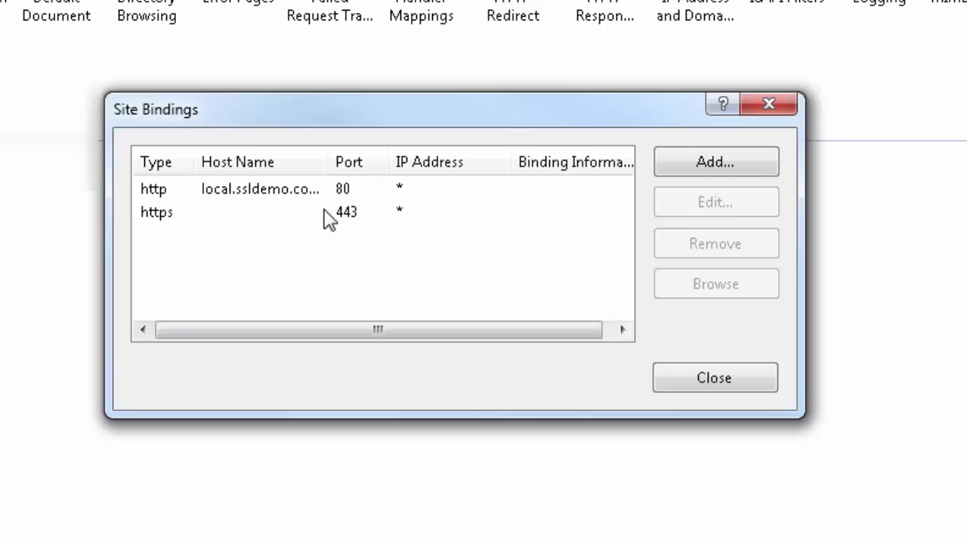
pyautogui.click(458, 248)
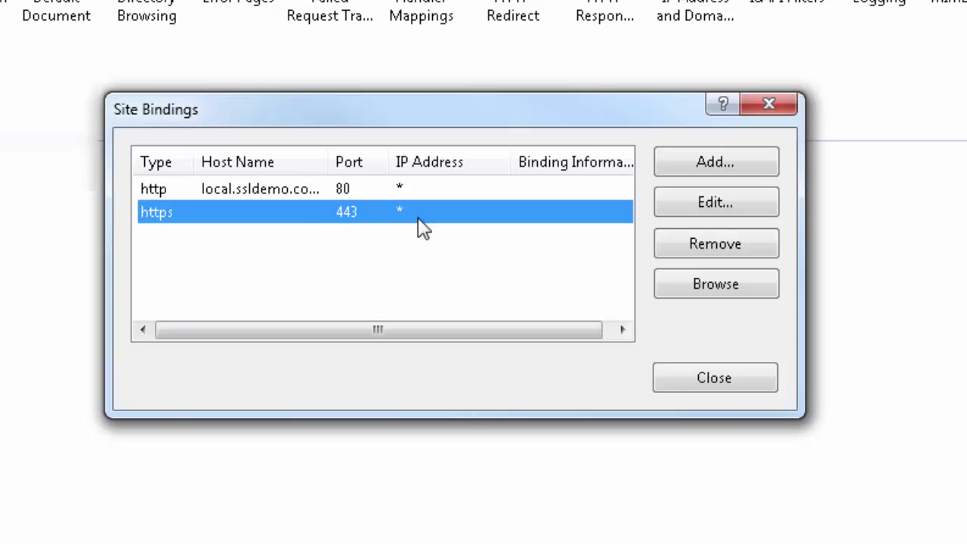
pyautogui.click(718, 203)
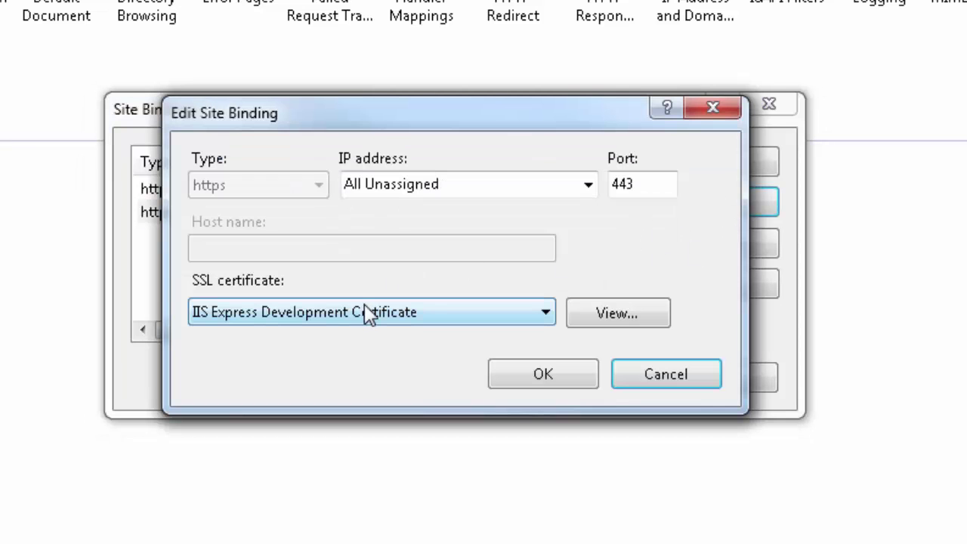
pyautogui.click(356, 319)
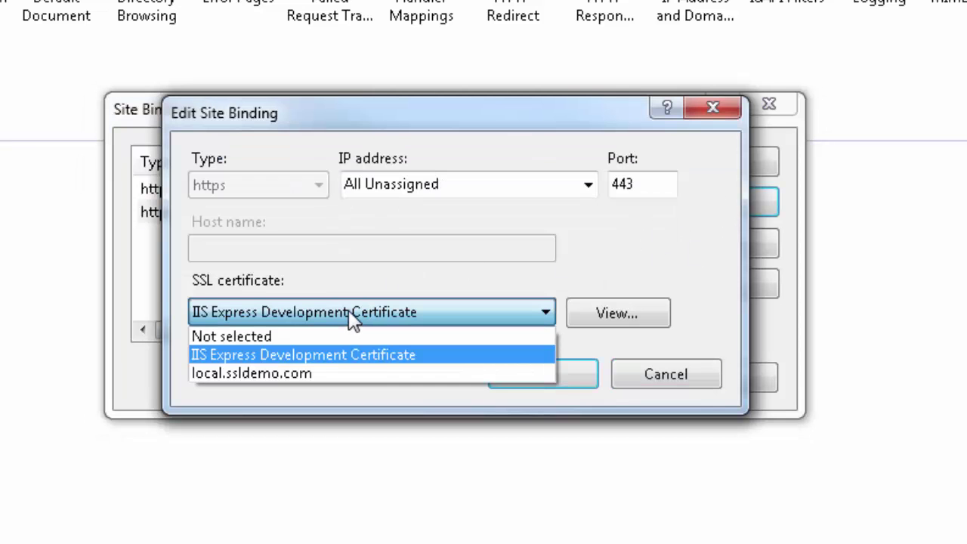
pyautogui.click(289, 373)
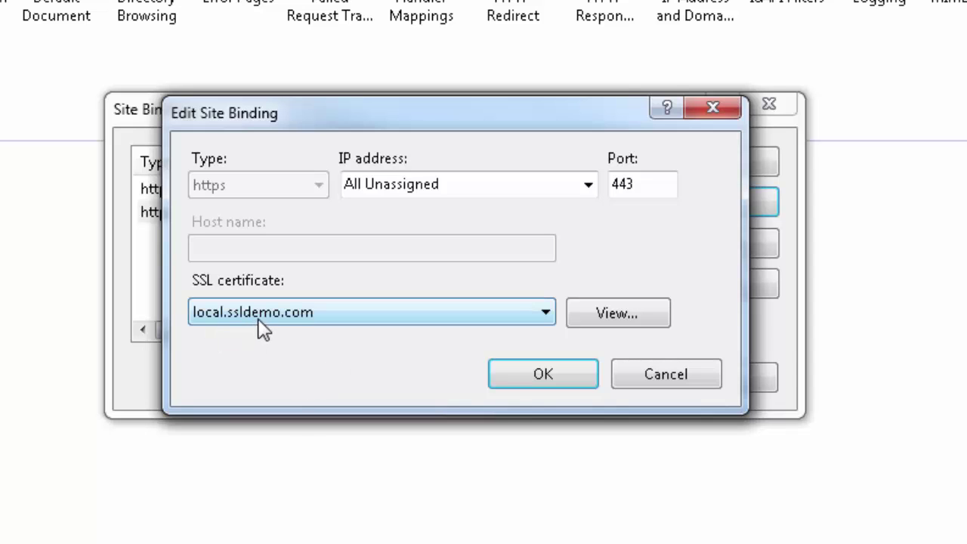
pyautogui.click(550, 376)
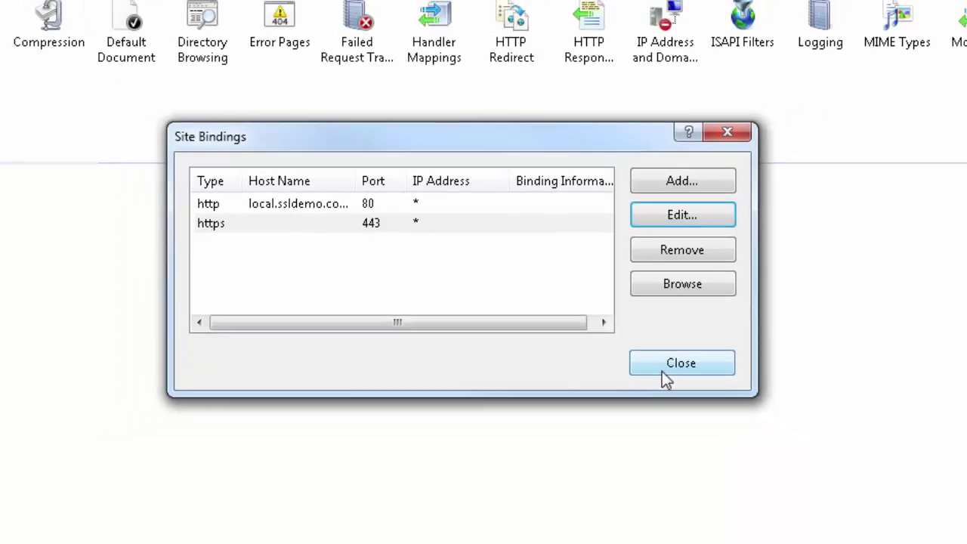
pyautogui.click(714, 380)
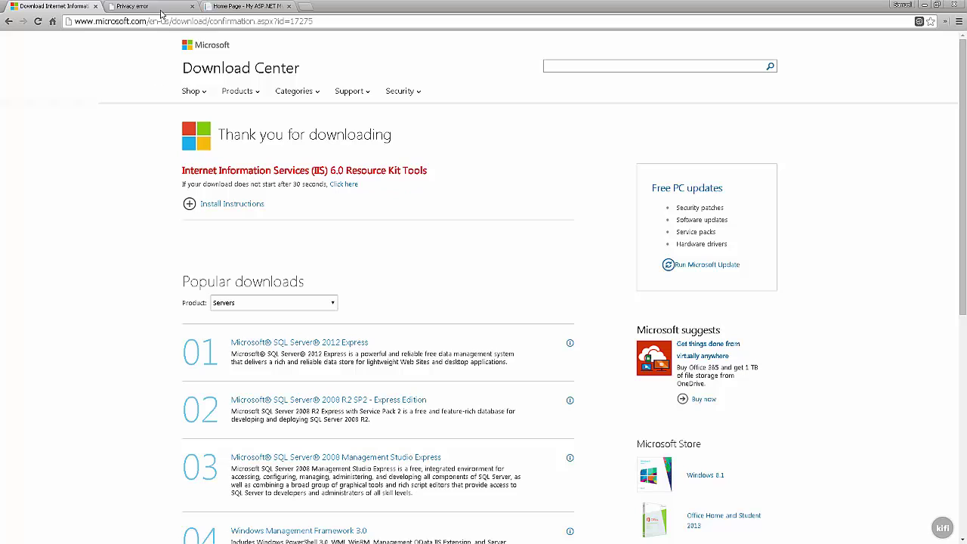
pyautogui.click(161, 9)
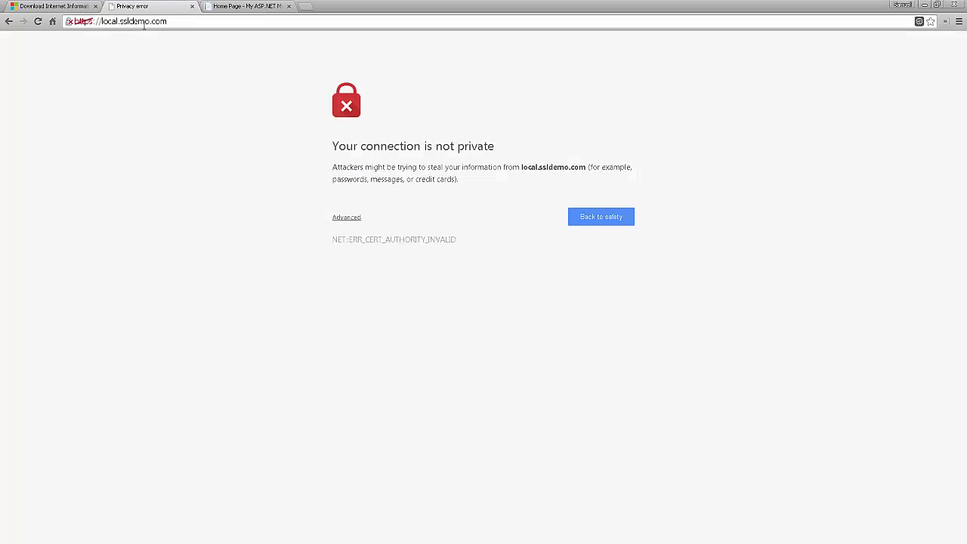
pyautogui.click(37, 21)
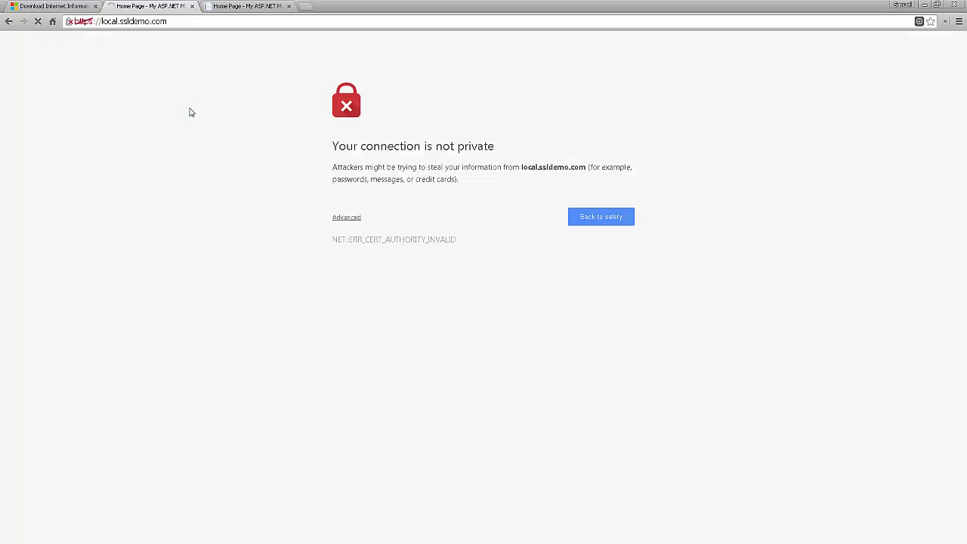